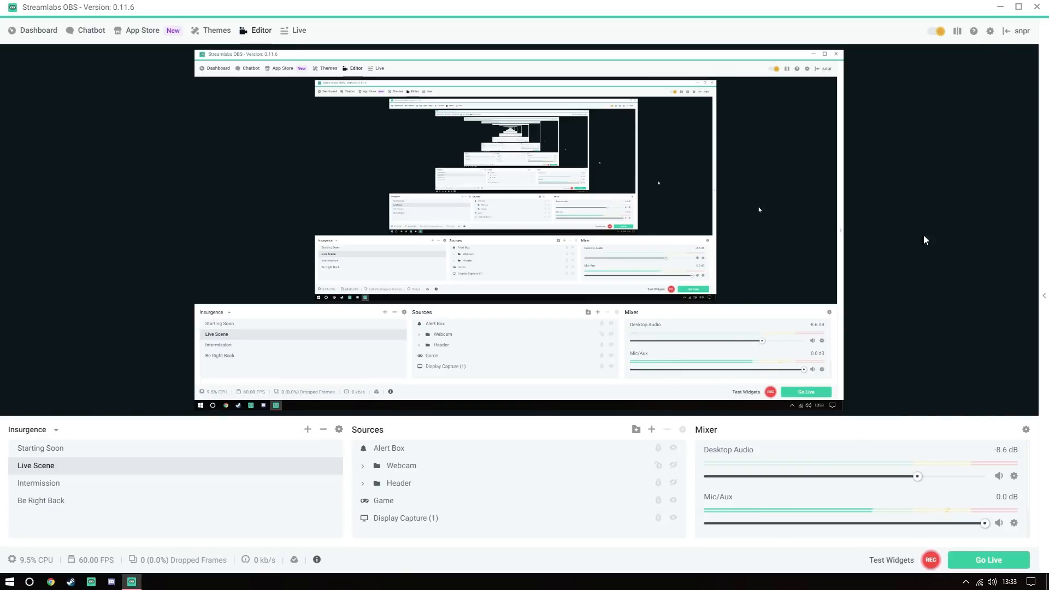
# In the output settings, choose Advanced output mode and set the streaming encoder to Software (x264)
pyautogui.click(991, 31)
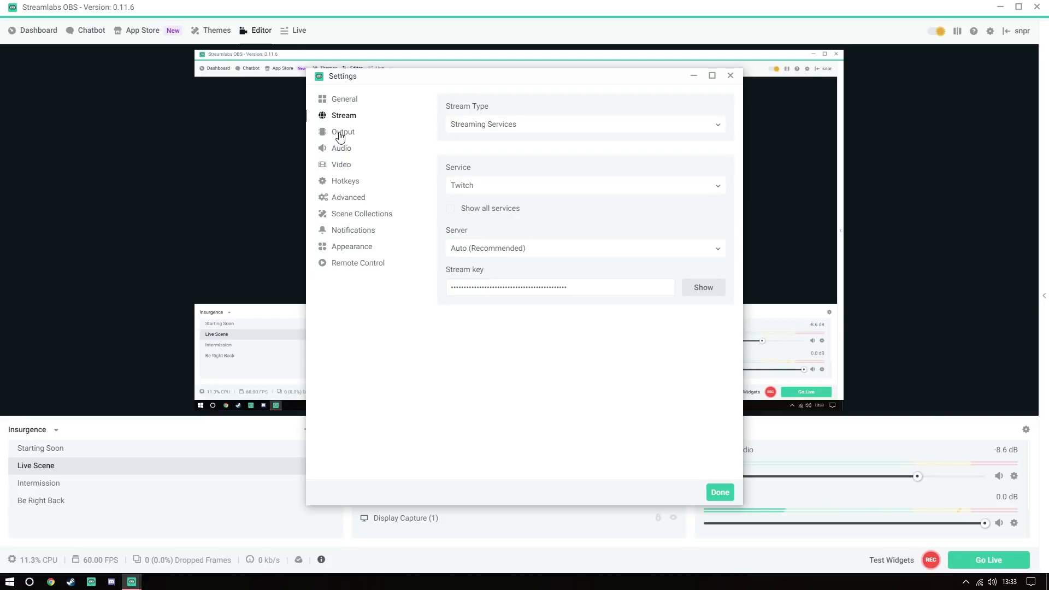
pyautogui.click(341, 135)
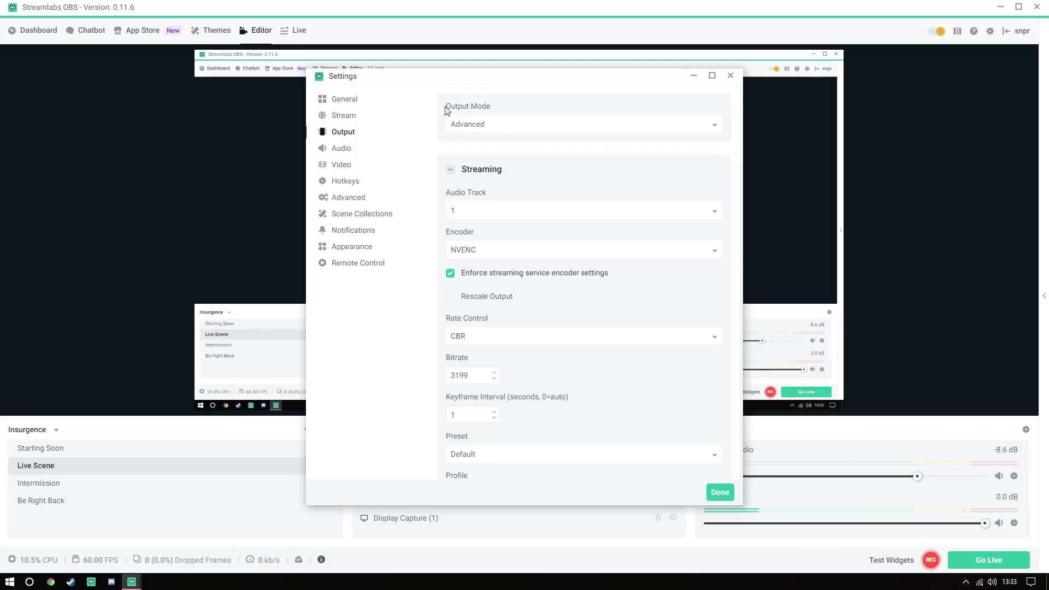
pyautogui.click(475, 126)
pyautogui.click(464, 160)
pyautogui.scroll(-1, 488, 232)
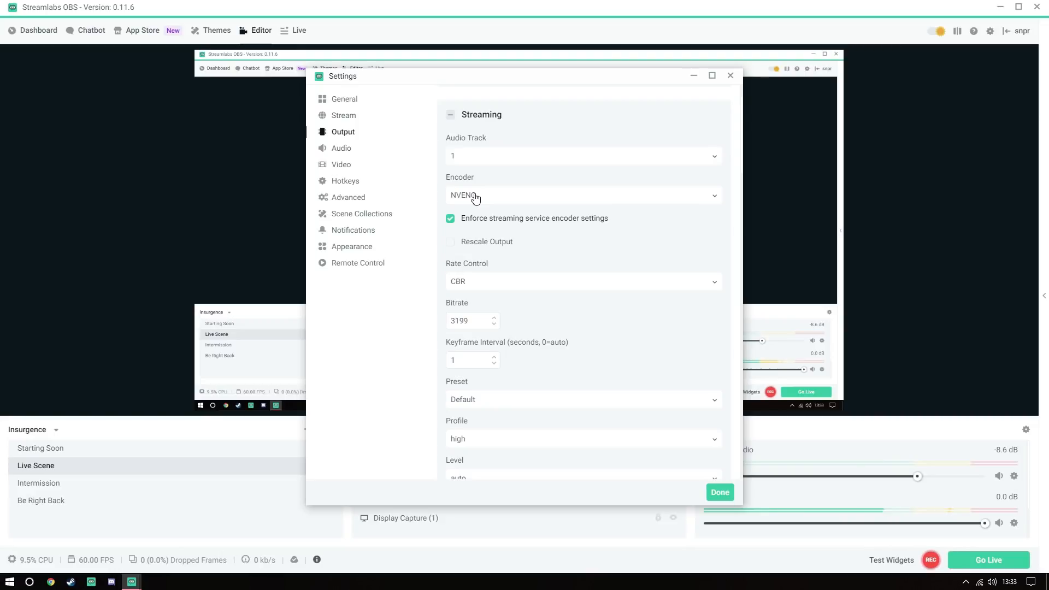
pyautogui.click(475, 197)
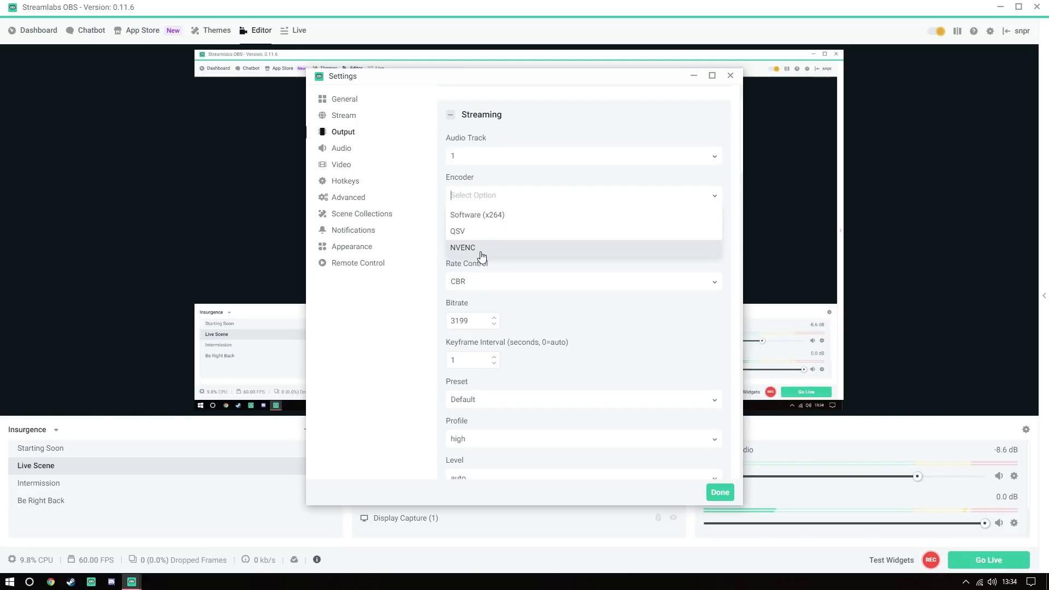
pyautogui.click(487, 219)
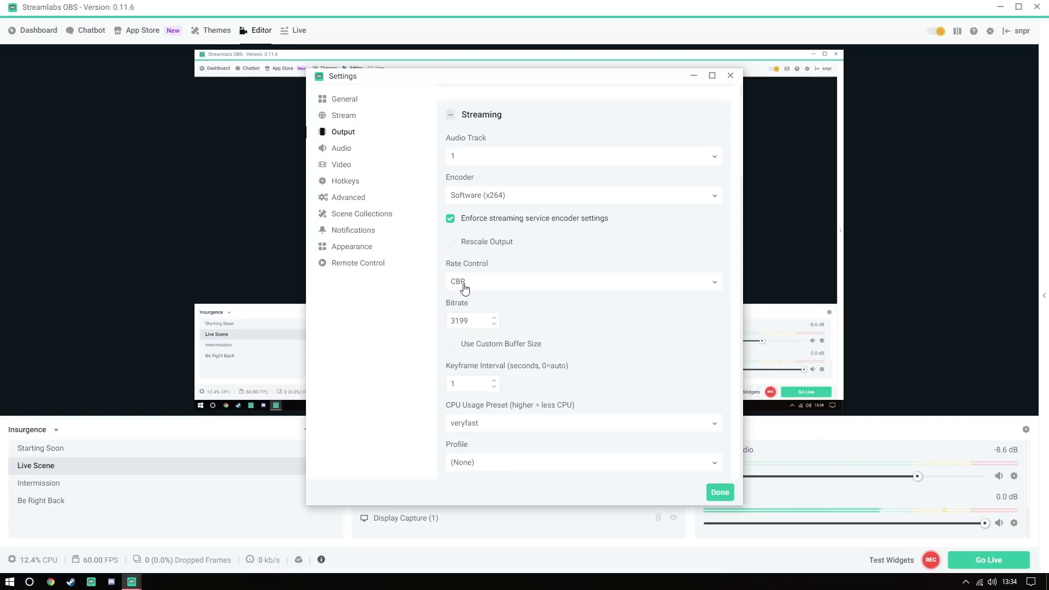
# Set the streaming bitrate to 10000 and open the keyframe interval for editing
pyautogui.doubleClick(461, 321)
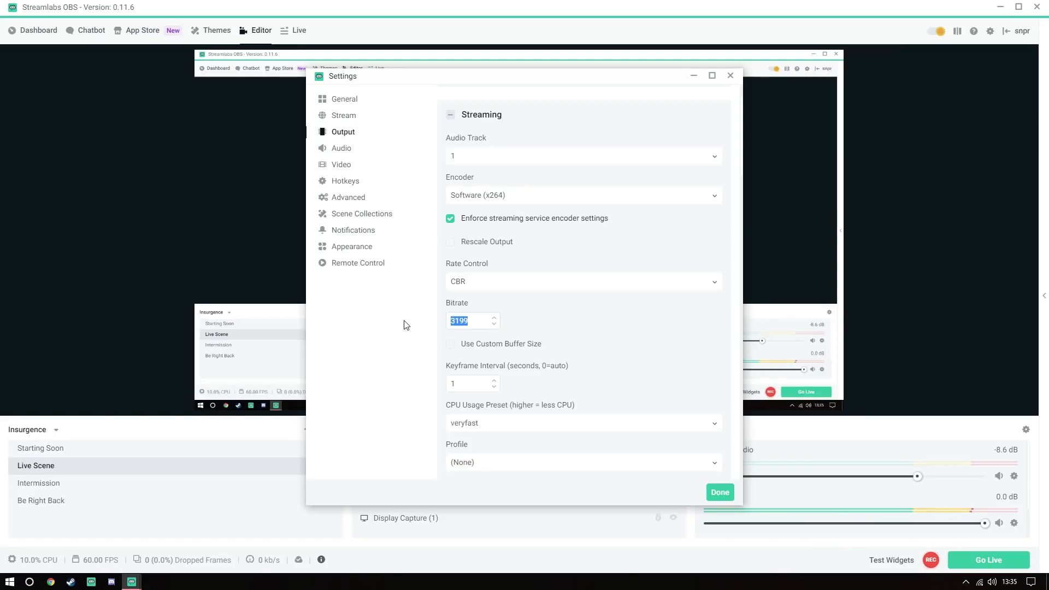
pyautogui.write('10000')
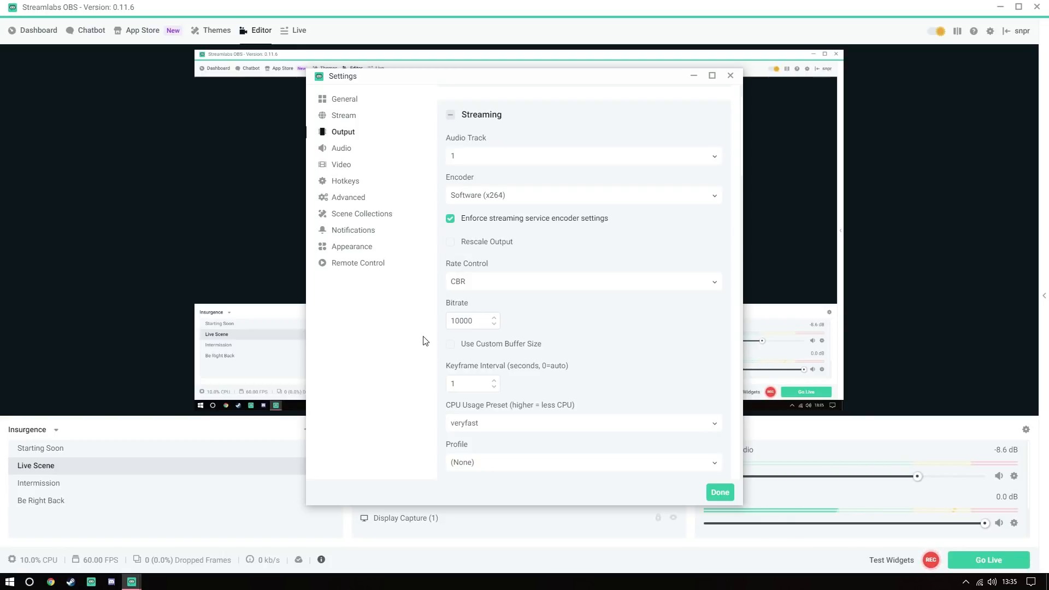
pyautogui.scroll(-1, 445, 350)
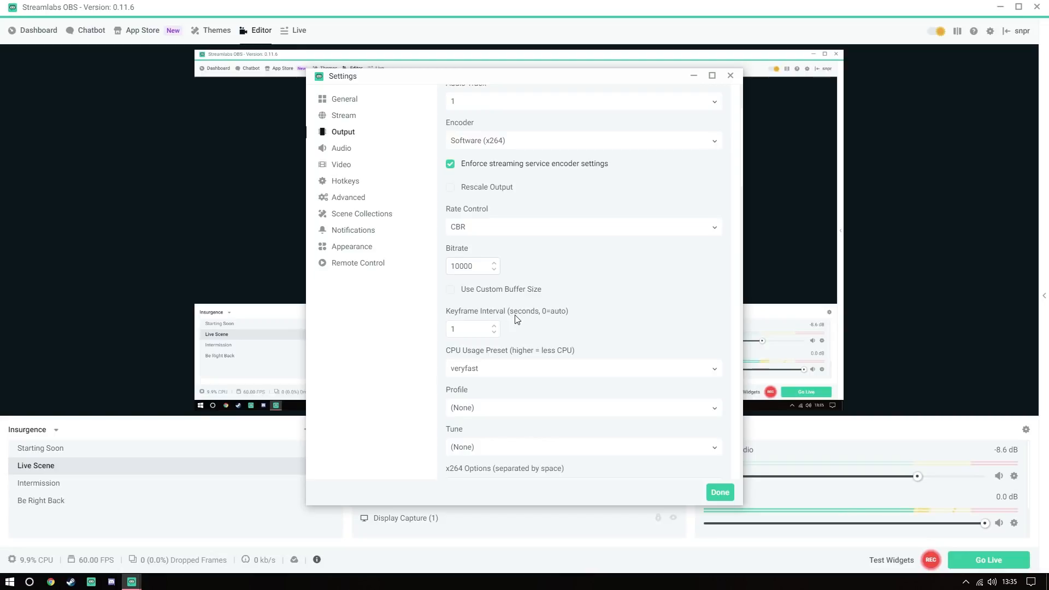
pyautogui.click(470, 329)
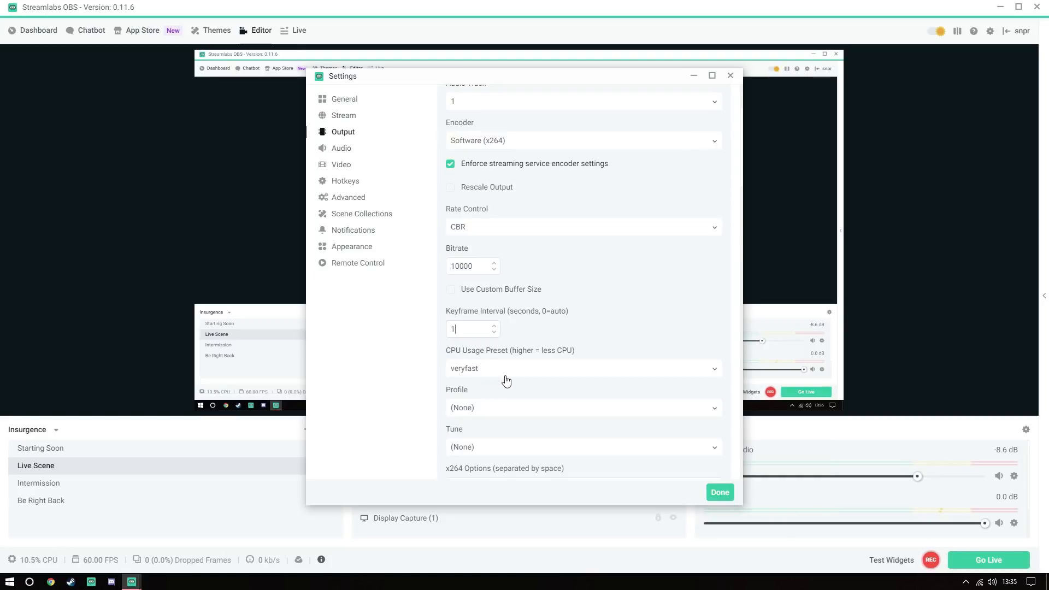
# Set the streaming encoder's CPU usage preset to fast and its profile to (None), and show the tune options
pyautogui.click(483, 372)
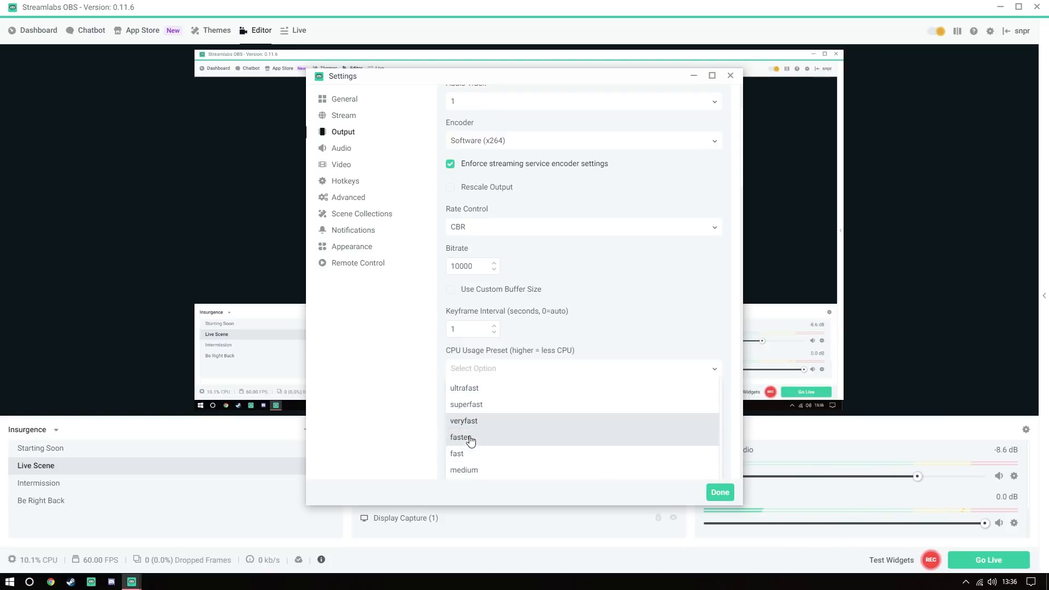
pyautogui.scroll(-2, 468, 348)
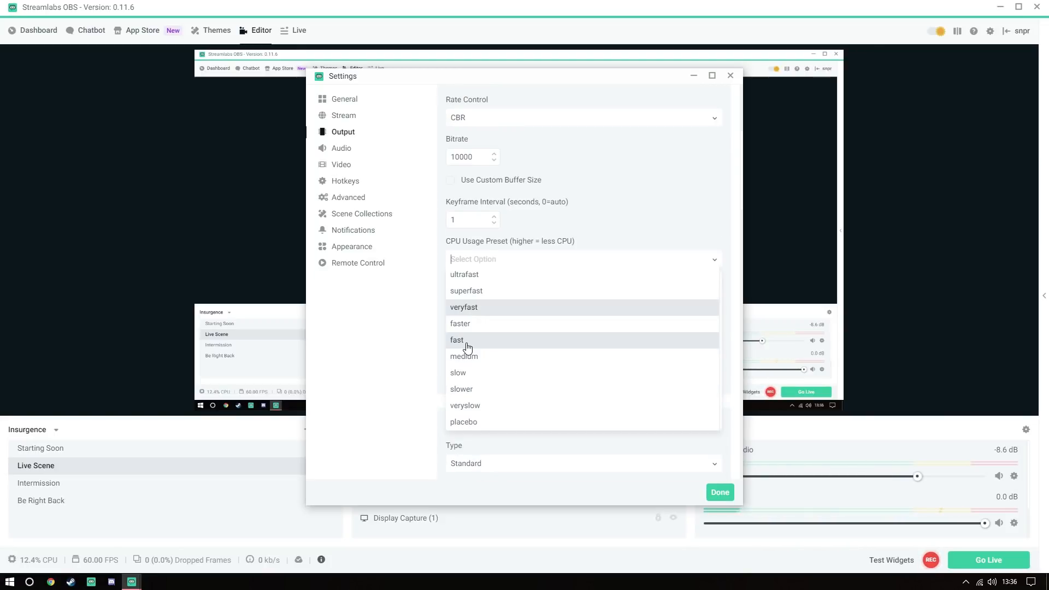
pyautogui.click(468, 348)
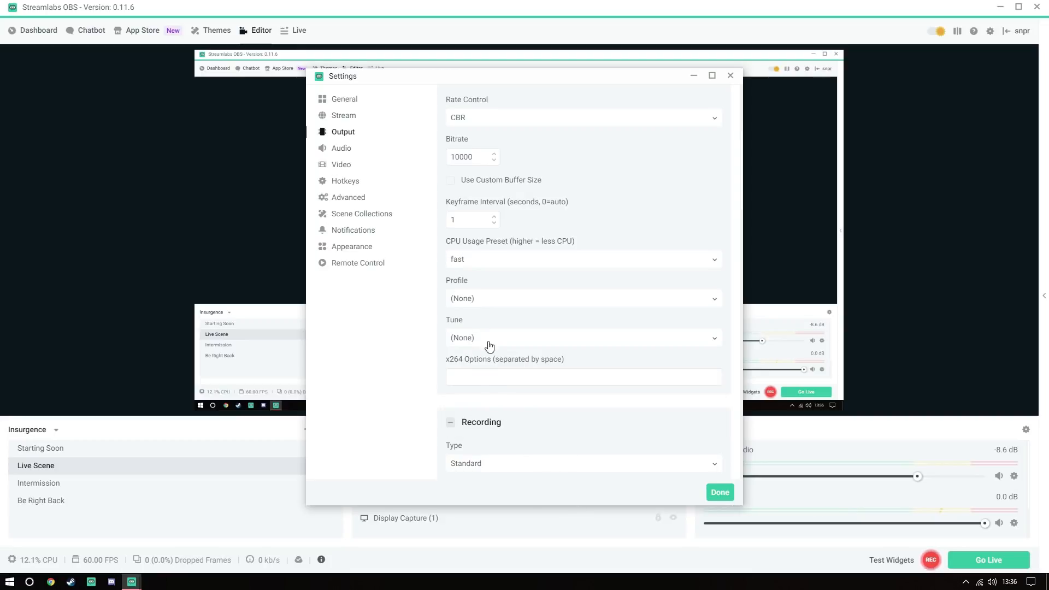
pyautogui.click(477, 300)
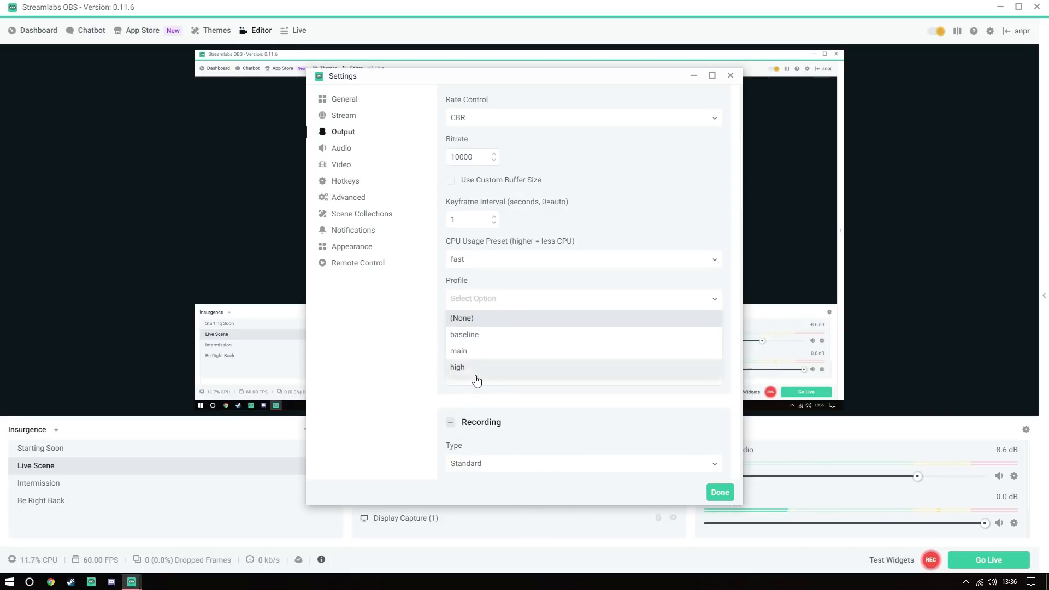
pyautogui.click(449, 323)
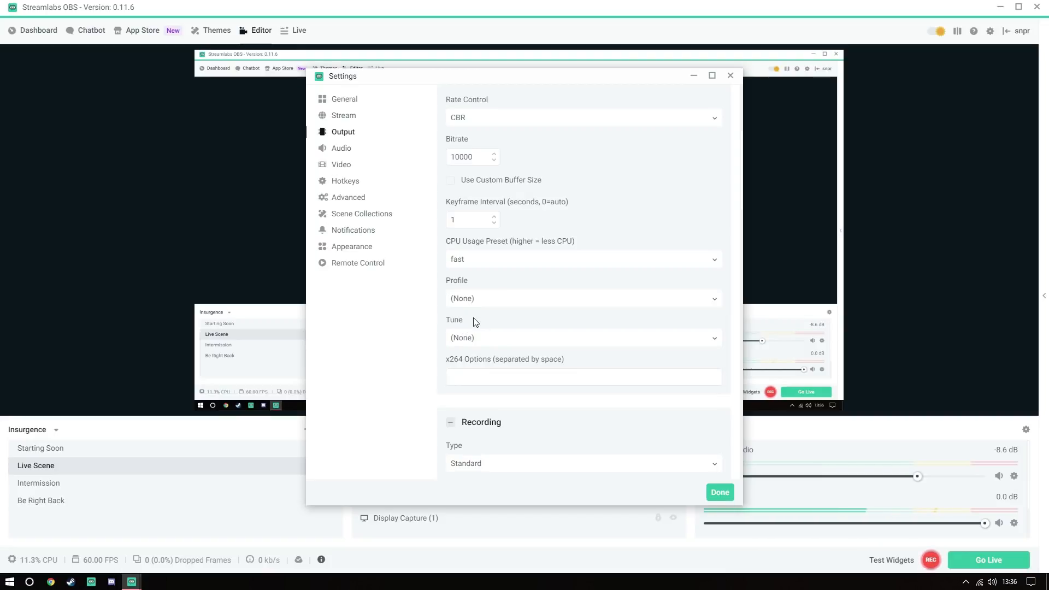
pyautogui.click(476, 339)
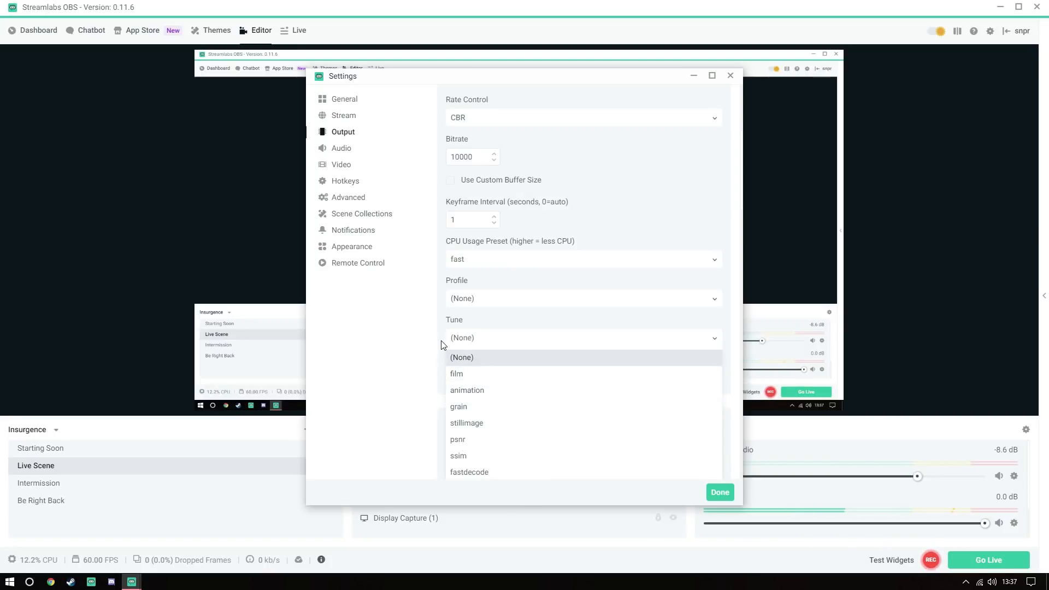
# Set desktop audio device 1 to Speakers (Realtek High Definition Audio) and mic/auxiliary device 1 to Microphone (Yeti Stereo Microphone)
pyautogui.click(341, 148)
pyautogui.click(486, 126)
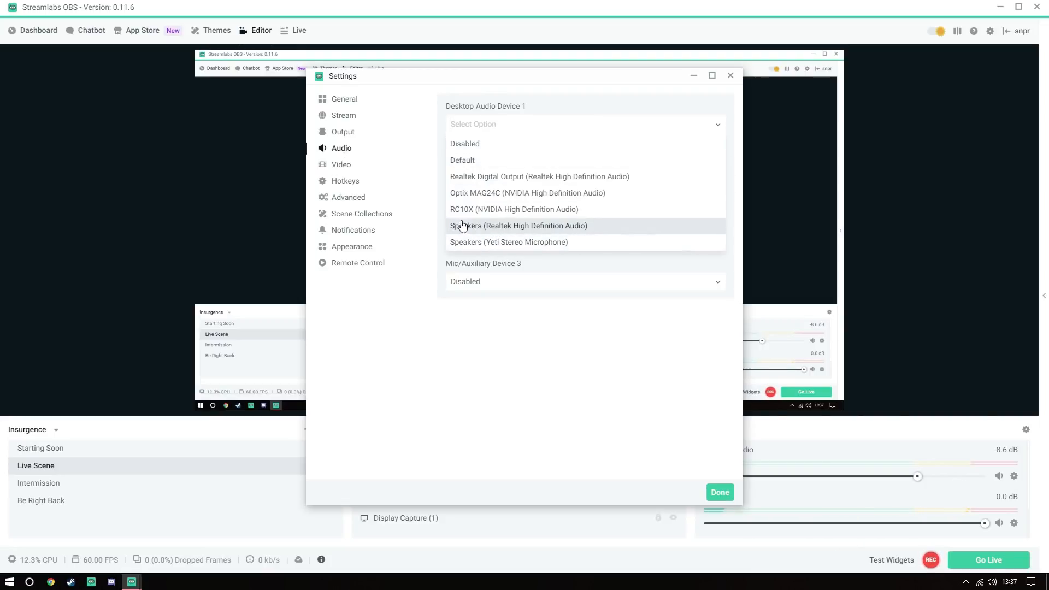
pyautogui.click(554, 232)
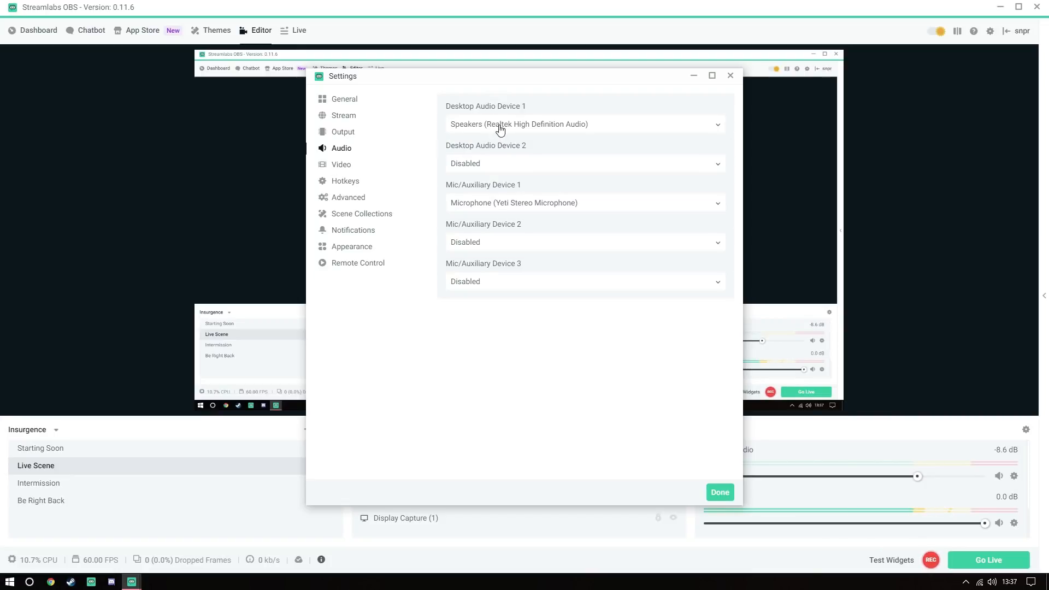
pyautogui.click(479, 205)
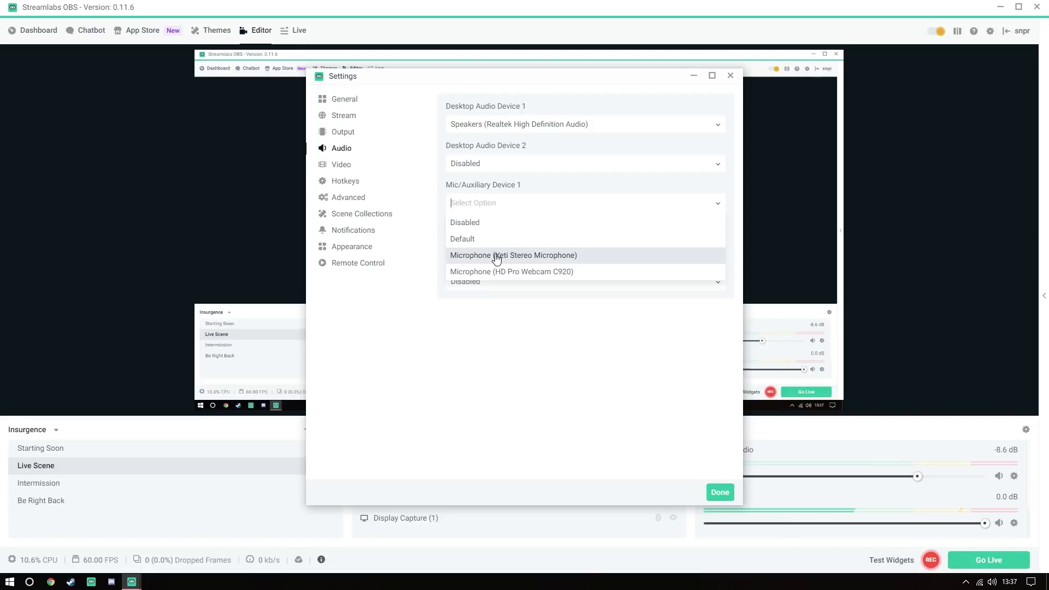
pyautogui.click(497, 257)
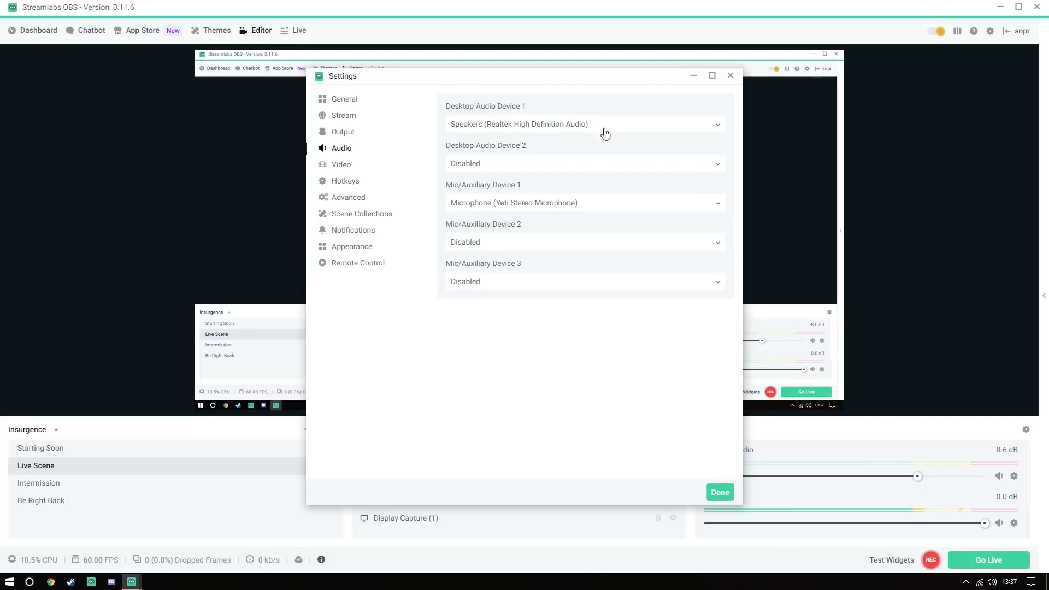
# In the video settings, set both the base (canvas) and output (scaled) resolutions to 1920x1080
pyautogui.click(335, 166)
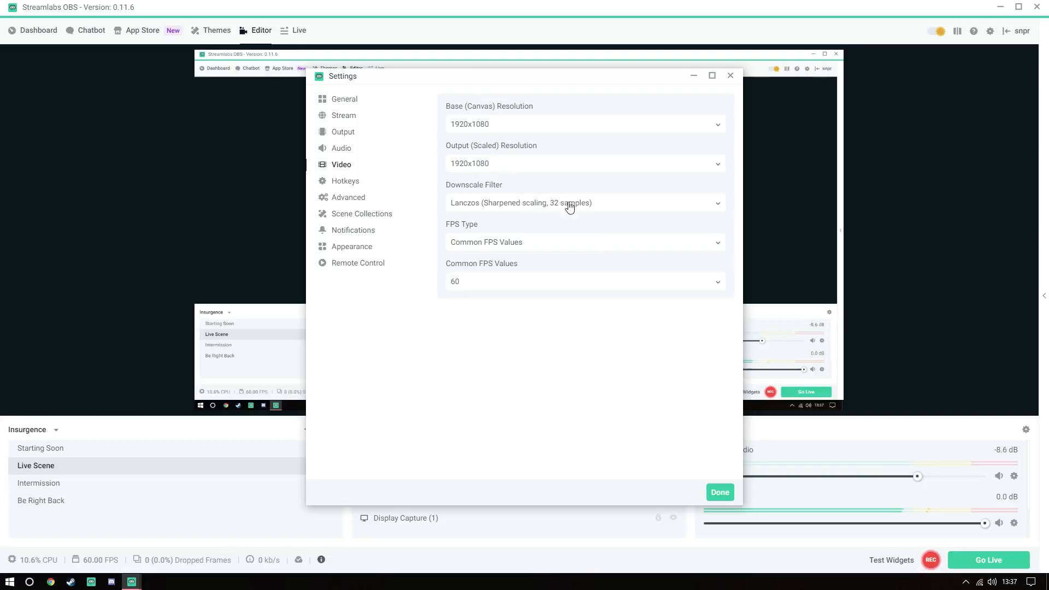
pyautogui.click(490, 124)
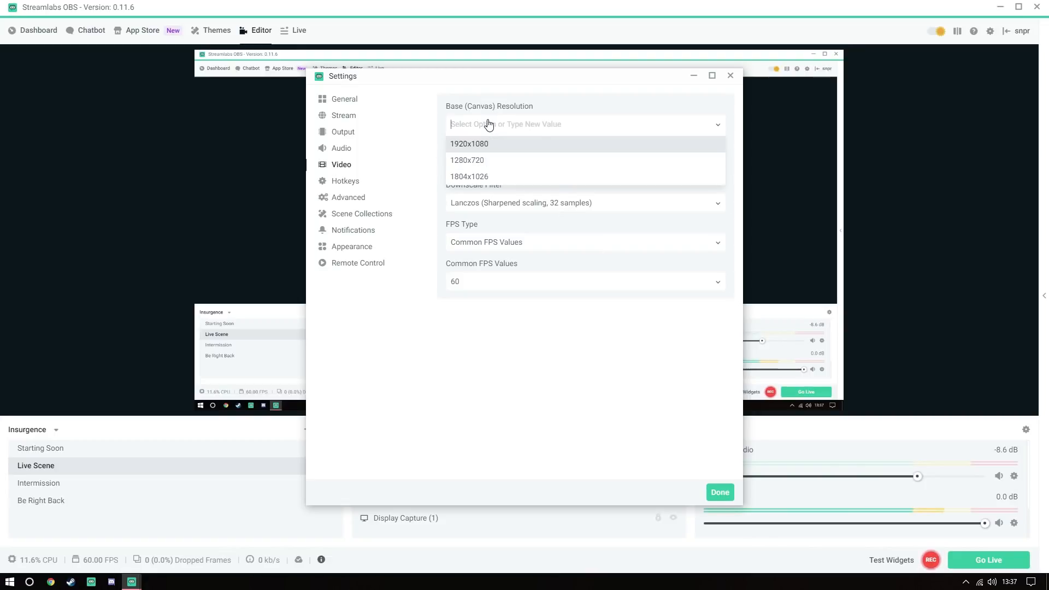
pyautogui.click(457, 145)
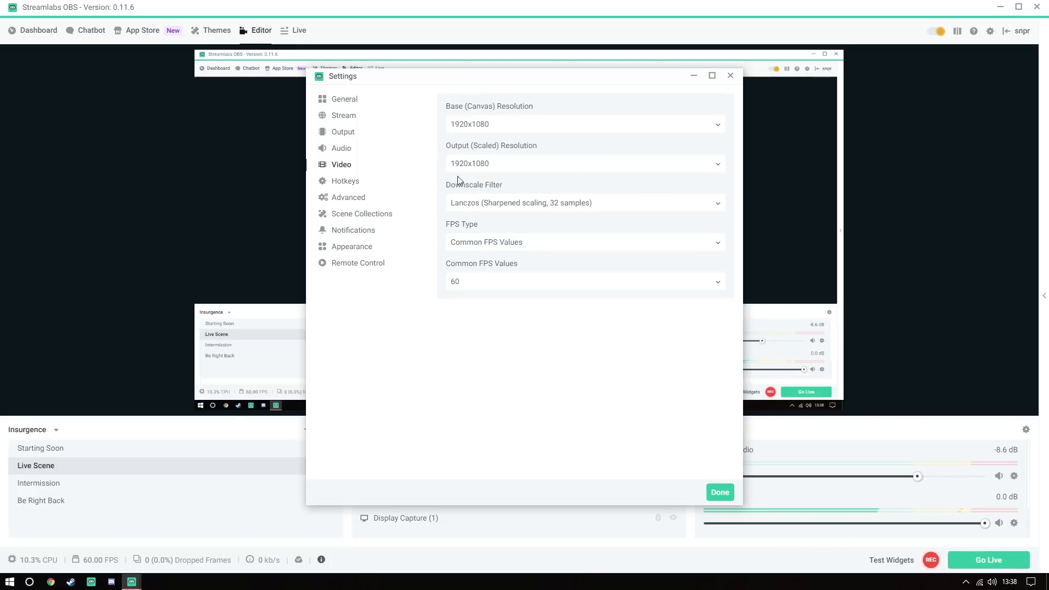
pyautogui.click(455, 165)
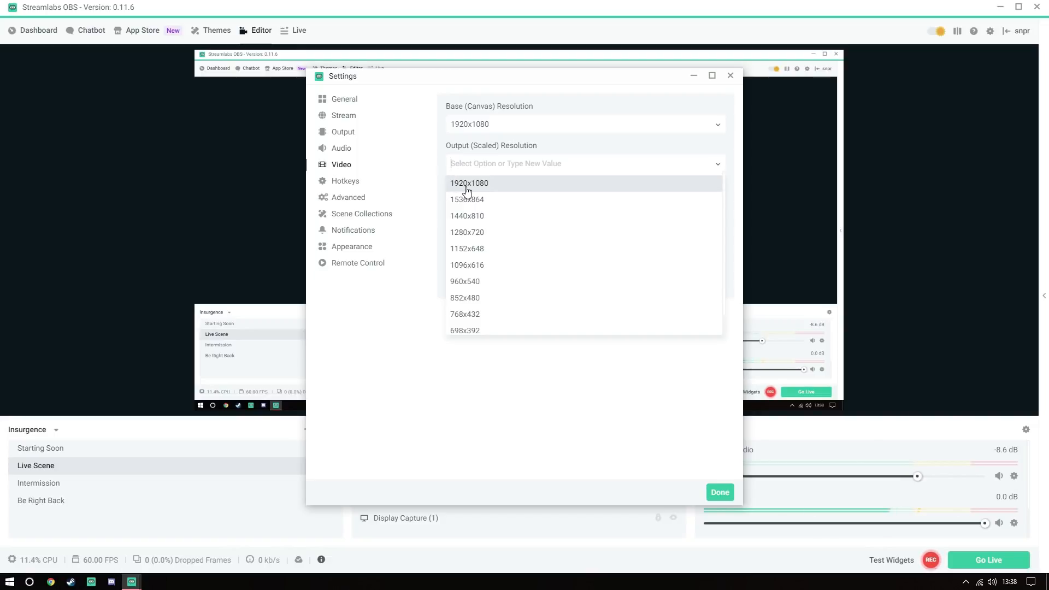
pyautogui.click(467, 186)
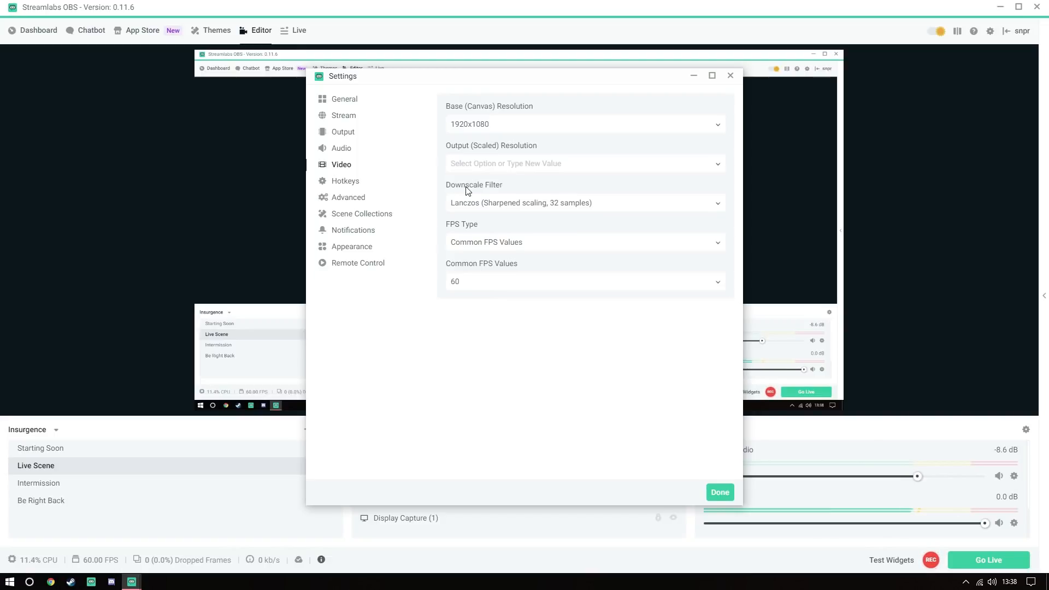
# Set the common FPS value to 60 and the downscale filter to Bicubic (Sharpened scaling, 16 samples)
pyautogui.click(461, 294)
pyautogui.click(477, 420)
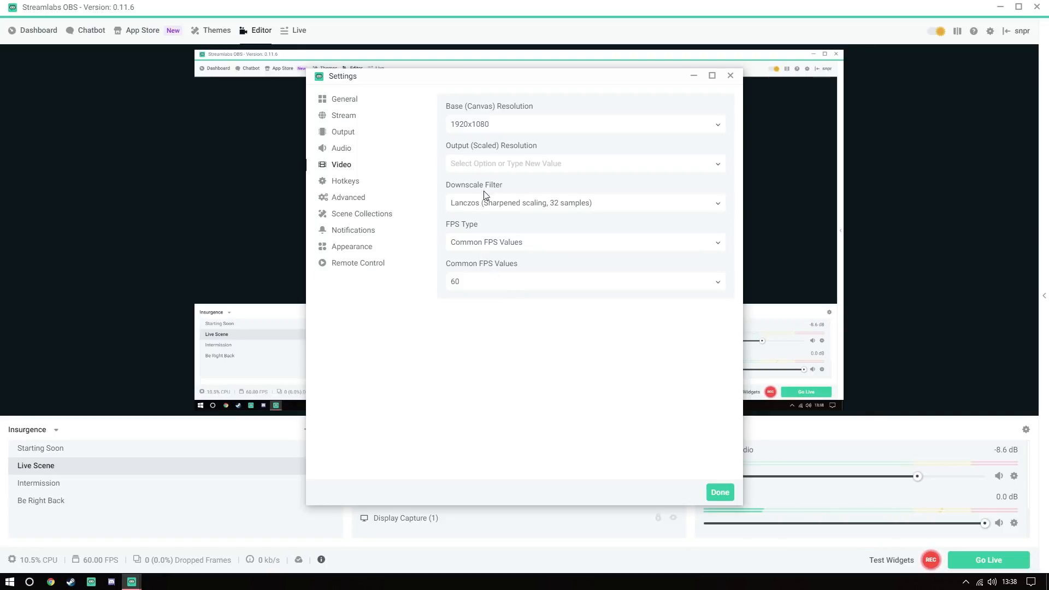
pyautogui.click(480, 206)
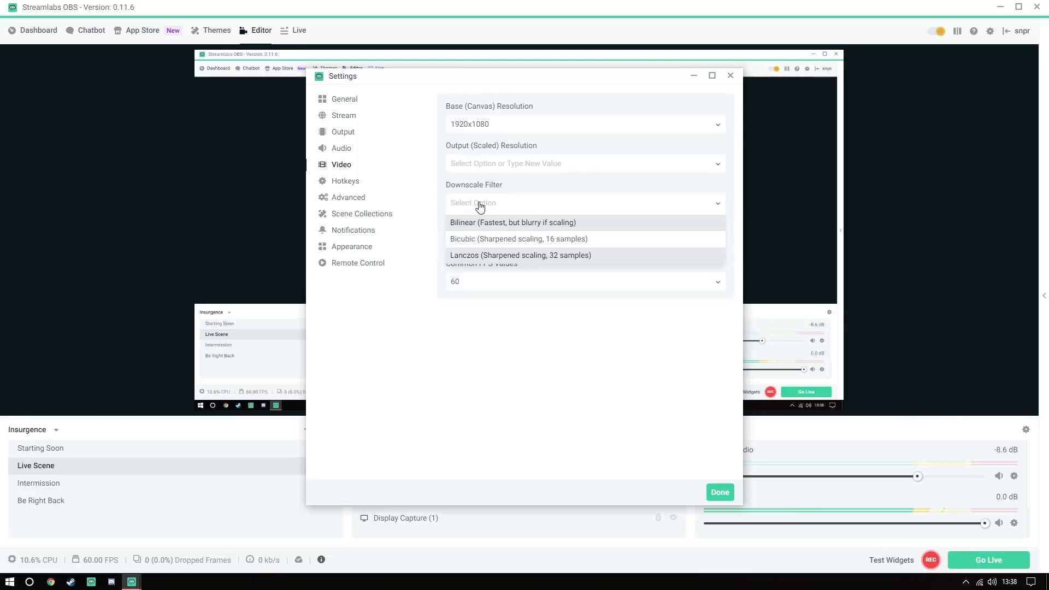
pyautogui.click(468, 240)
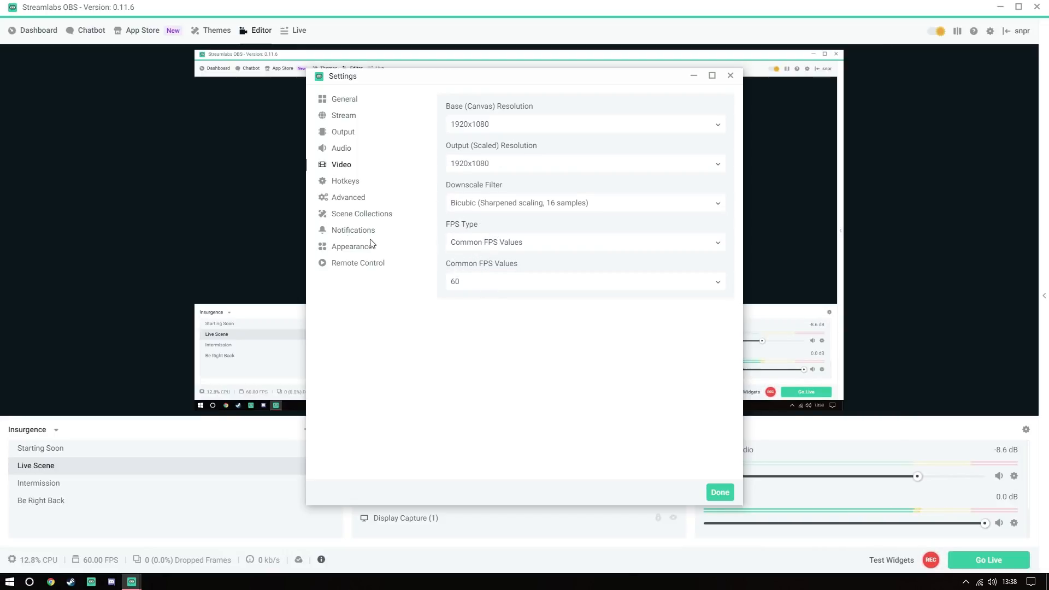
# In the advanced video settings, set the YUV color range to Full and color space to 709, and finish the settings
pyautogui.click(343, 200)
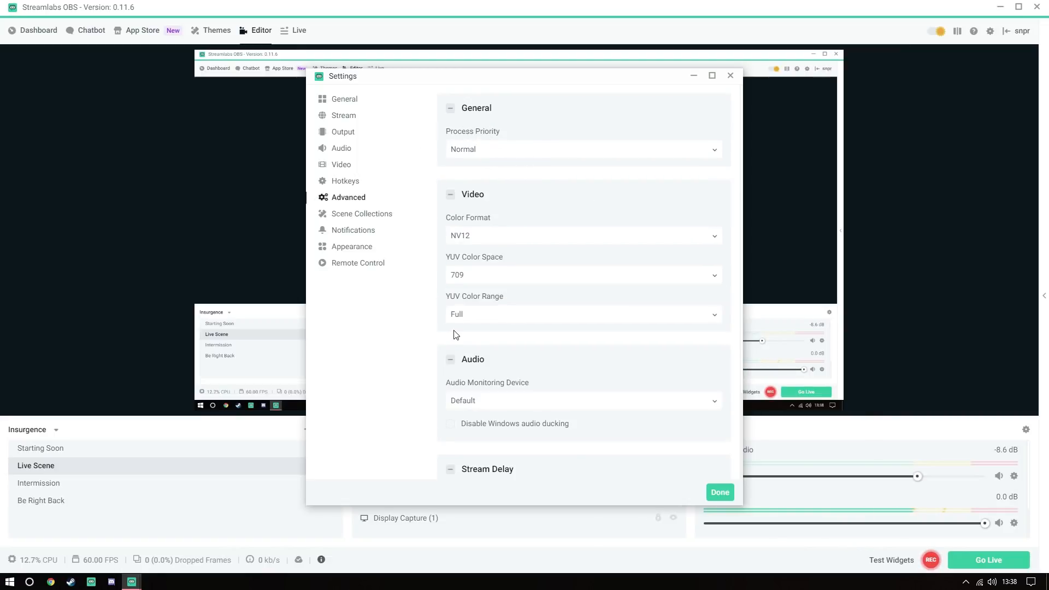
pyautogui.click(485, 312)
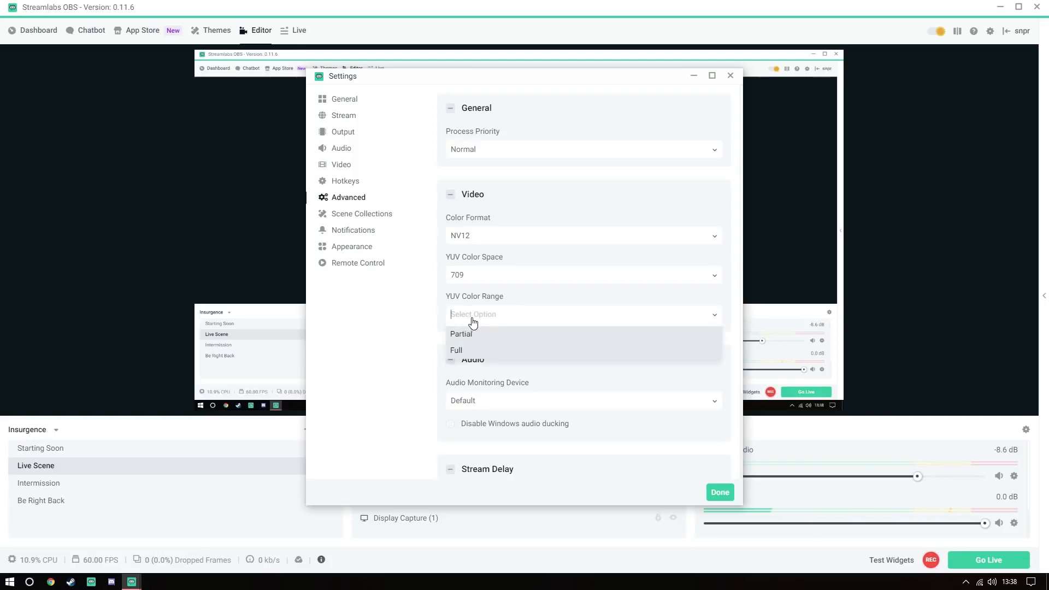
pyautogui.click(463, 353)
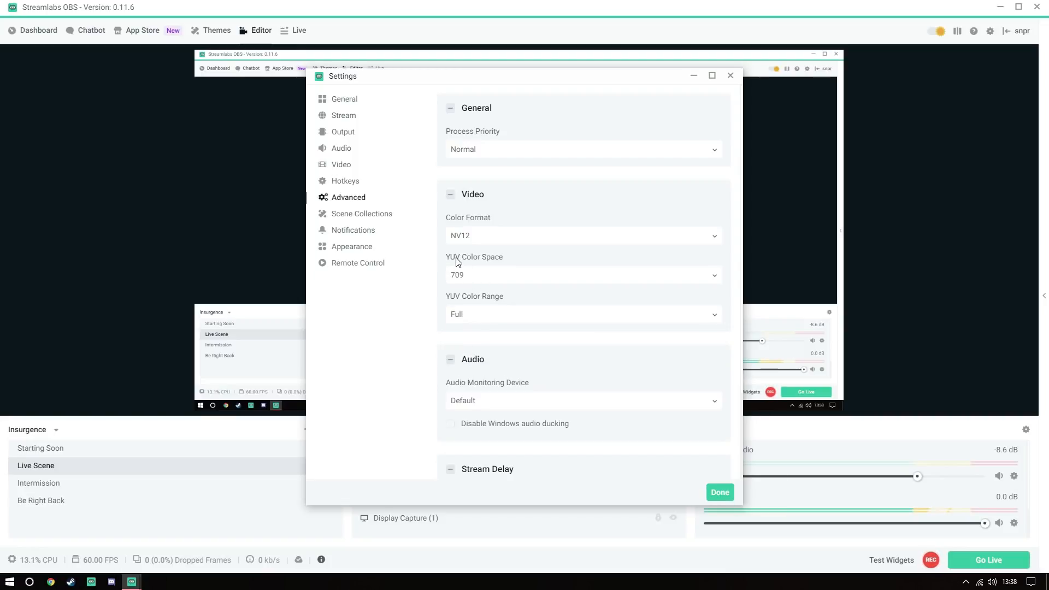
pyautogui.click(494, 275)
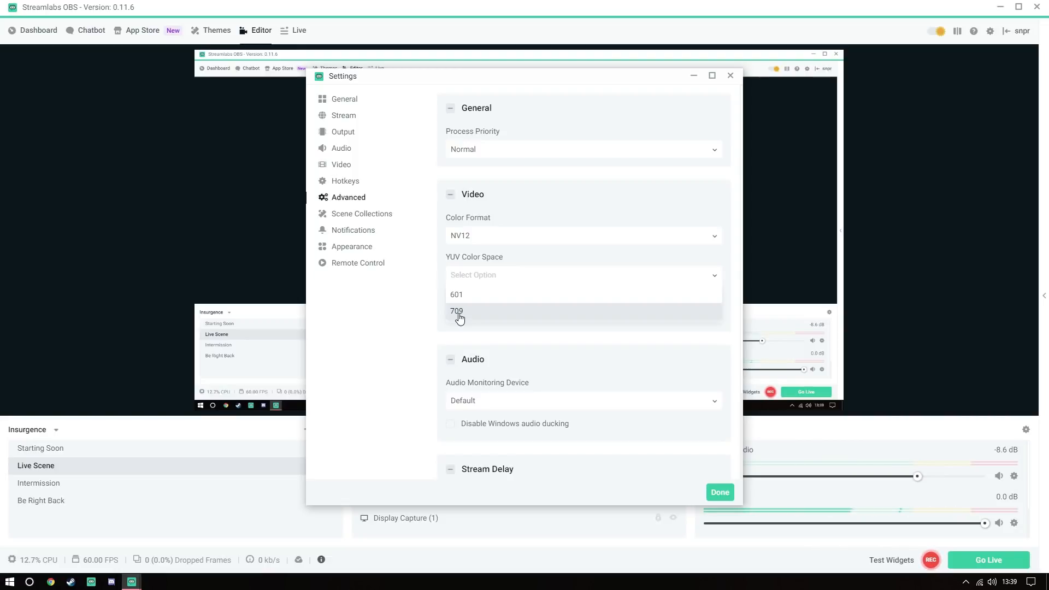
pyautogui.click(460, 318)
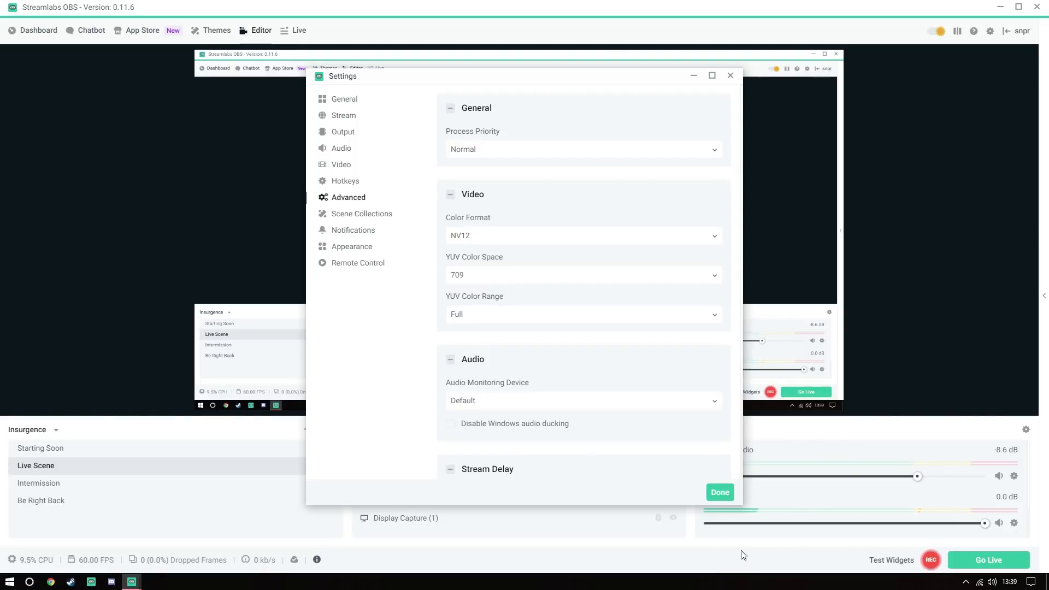
pyautogui.click(716, 491)
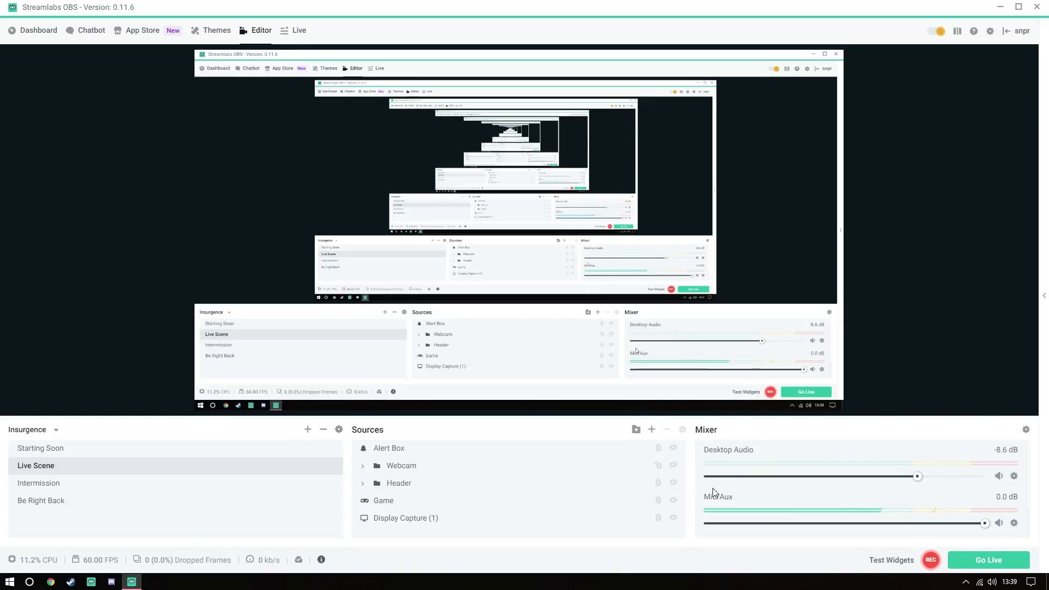